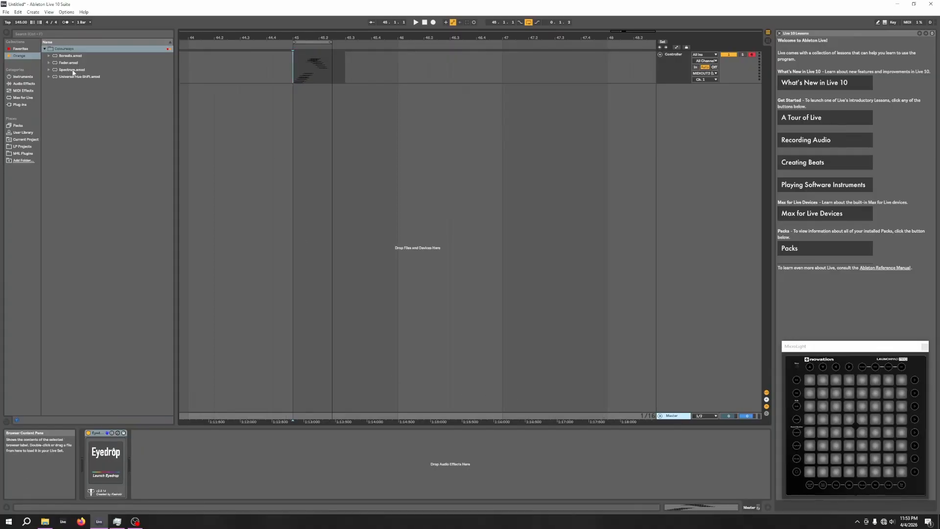
Load the Spectrum device onto the Master track ahead of Eyedrop
{"action": "left_click_drag", "start_coordinate": [72, 71], "coordinate": [82, 483]}
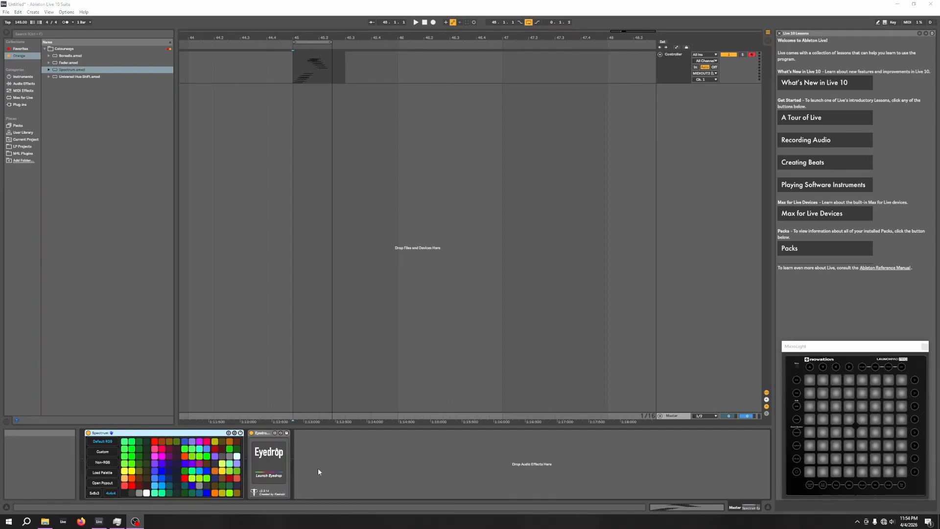
{"action": "left_click", "coordinate": [176, 433]}
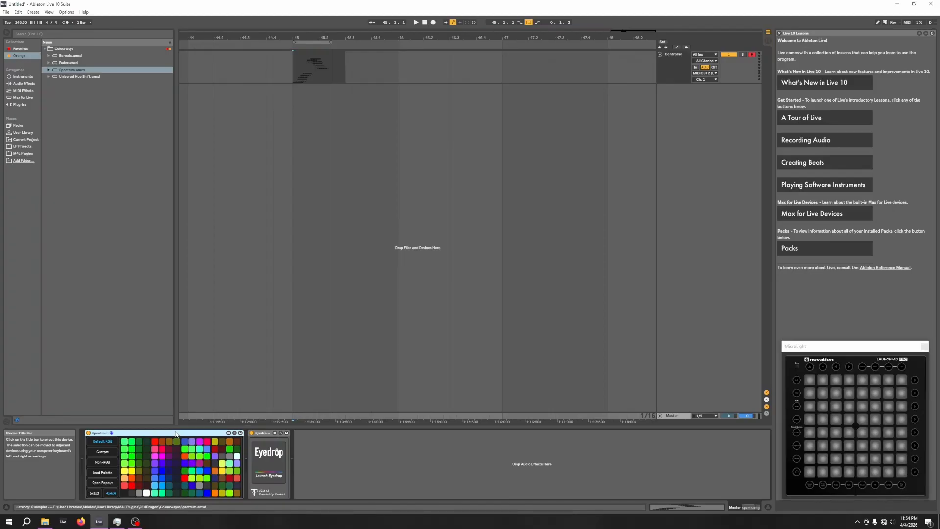
{"action": "left_click", "coordinate": [375, 467]}
Launch the Eyedrop palette window from its device on the Master track
{"action": "left_click", "coordinate": [263, 433]}
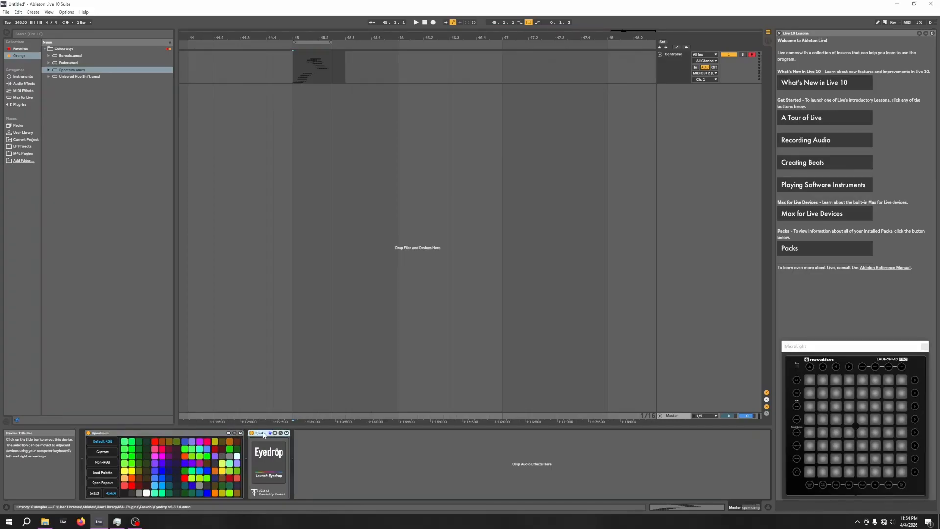
{"action": "left_click", "coordinate": [268, 473]}
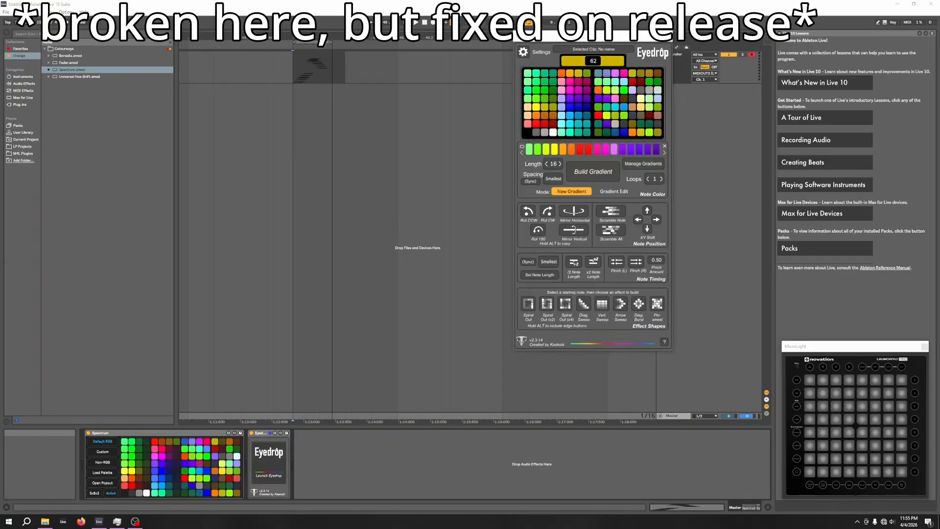
{"action": "left_click_drag", "start_coordinate": [912, 178], "coordinate": [609, 97]}
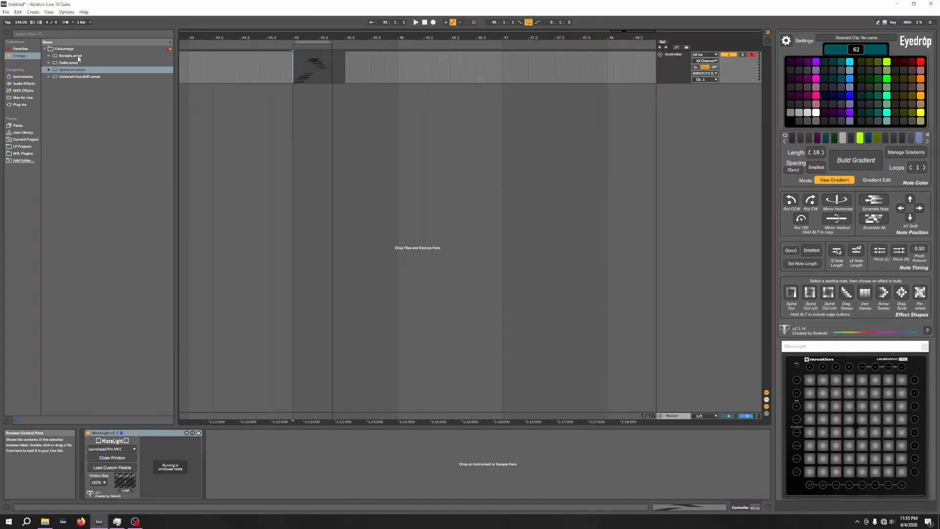
Load the Borealis device onto the Controller track and place it before MicroLight
{"action": "left_click", "coordinate": [70, 60]}
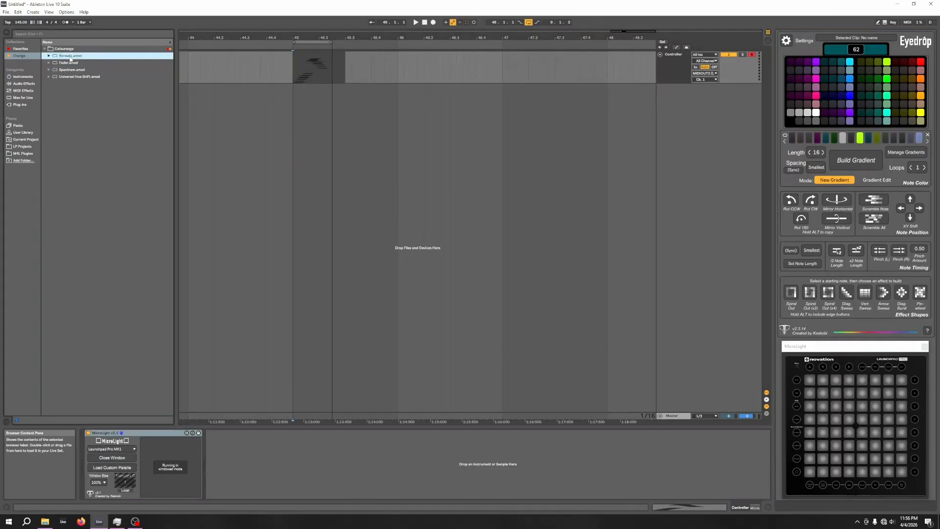
{"action": "left_click_drag", "start_coordinate": [294, 64], "coordinate": [294, 67]}
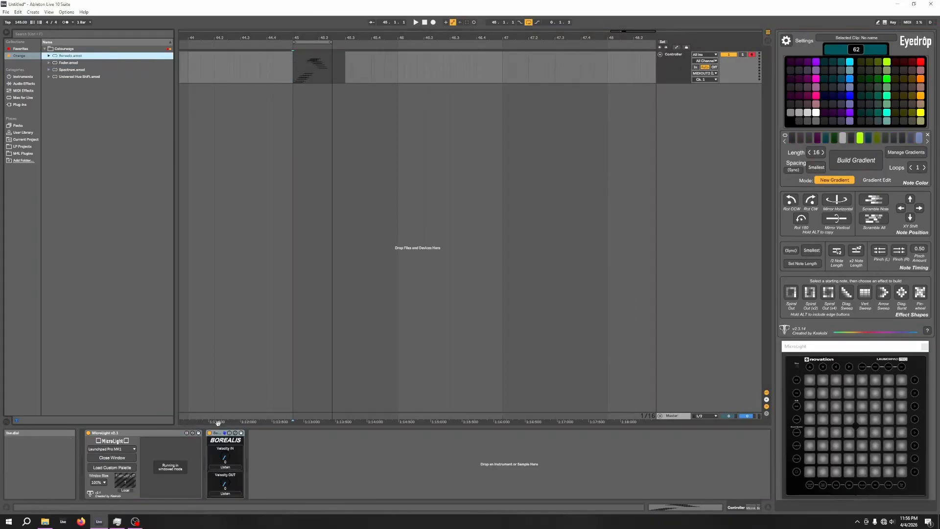
{"action": "left_click_drag", "start_coordinate": [102, 446], "coordinate": [102, 448]}
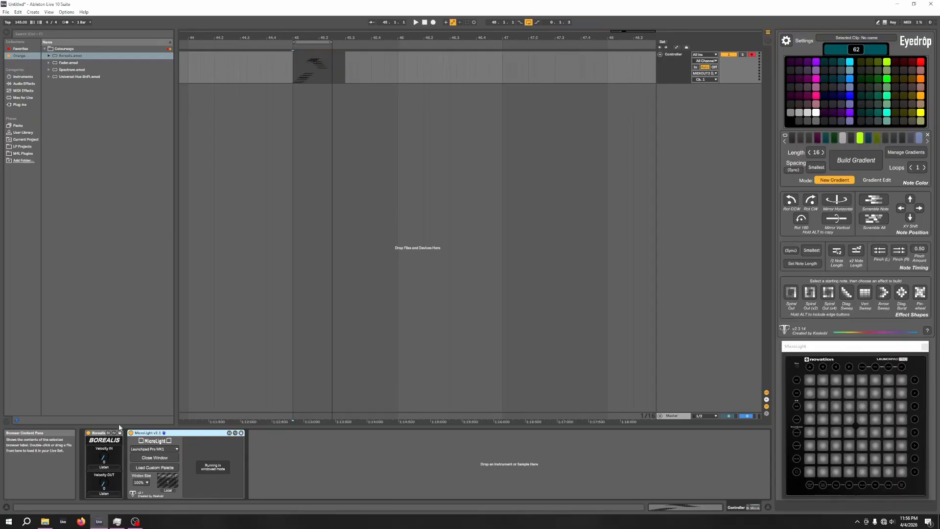
Select the MIDI clip on the Controller track and play it to preview its lights with Borealis
{"action": "left_click", "coordinate": [316, 60]}
{"action": "key", "text": "space"}
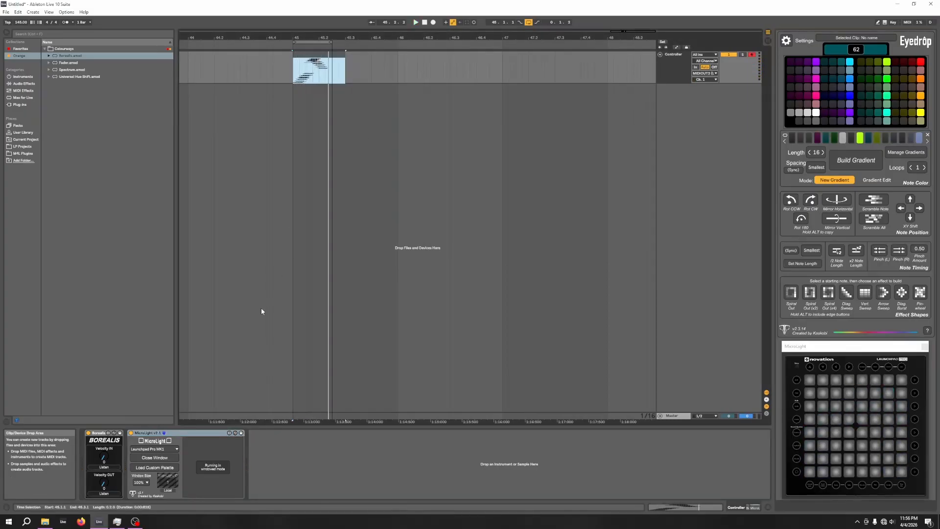
{"action": "left_click", "coordinate": [101, 433]}
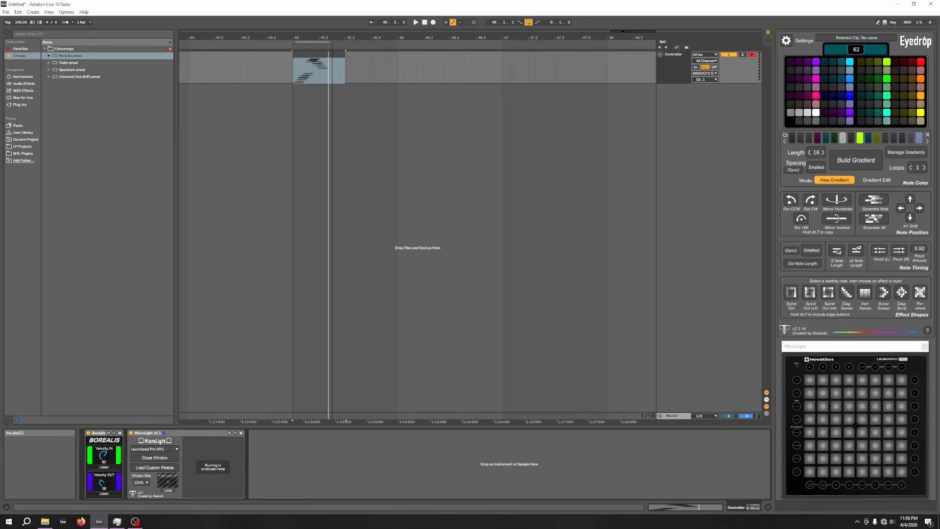
{"action": "left_click", "coordinate": [324, 55]}
{"action": "key", "text": "space"}
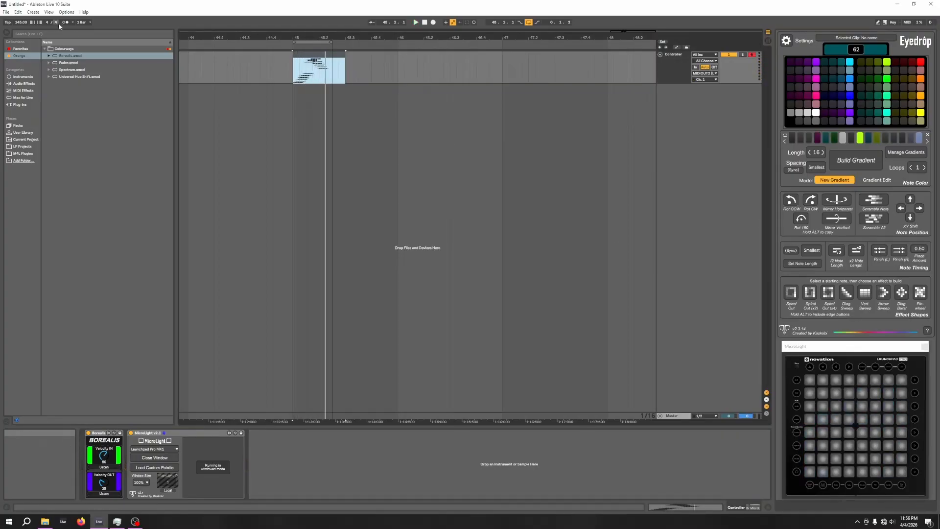
Play the clip and set Borealis's Velocity IN by listening for the bright green swatch in Eyedrop
{"action": "left_click", "coordinate": [329, 56]}
{"action": "key", "text": "space"}
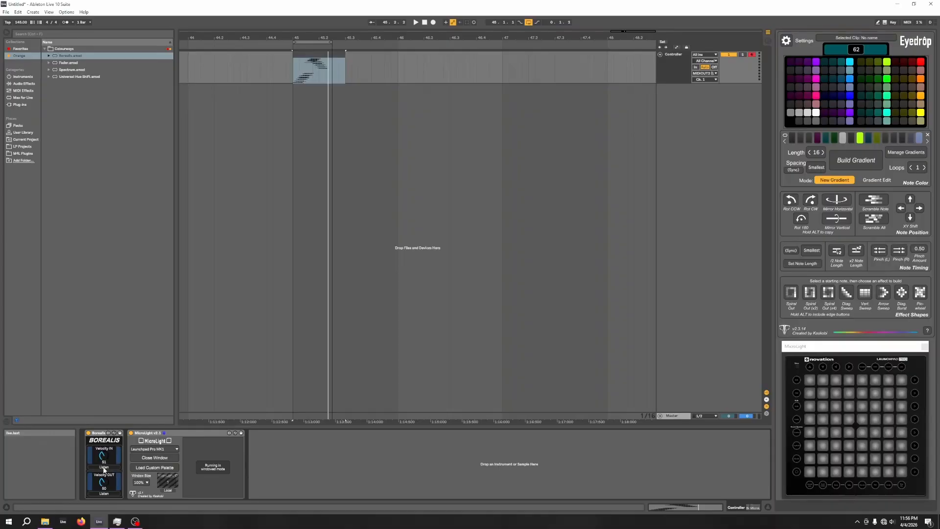
{"action": "left_click", "coordinate": [105, 468]}
{"action": "left_click", "coordinate": [888, 81]}
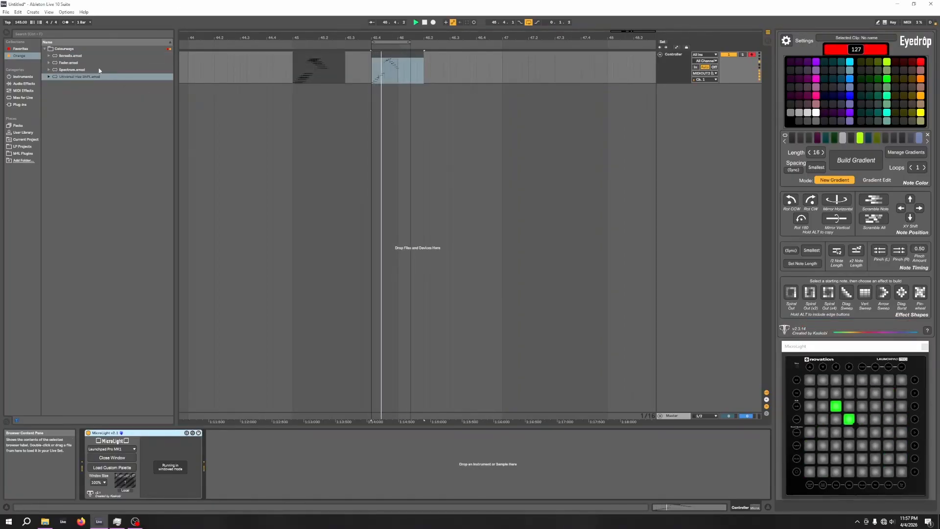
Load Fader before MicroLight and set its first colour by listening for Eyedrop's red swatch, velocity 127
{"action": "left_click", "coordinate": [64, 64]}
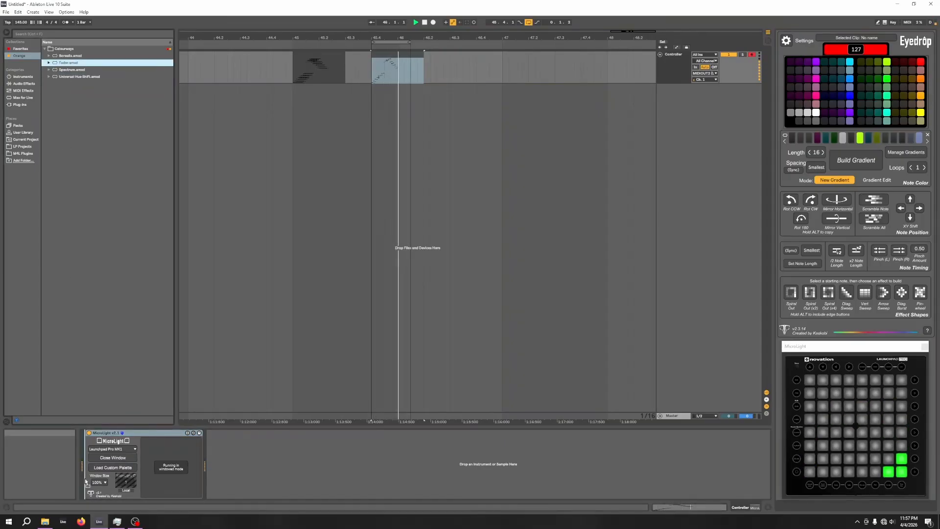
{"action": "left_click_drag", "start_coordinate": [86, 481], "coordinate": [86, 482]}
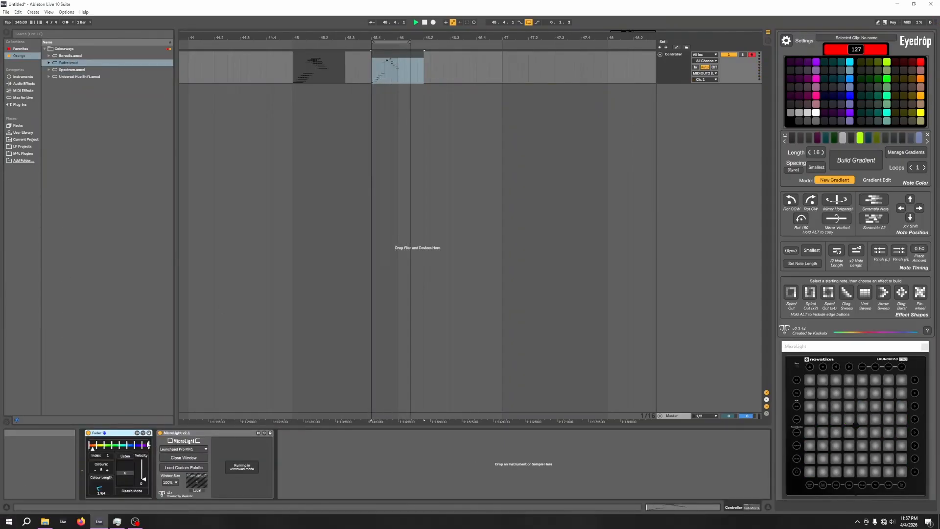
{"action": "left_click", "coordinate": [125, 456]}
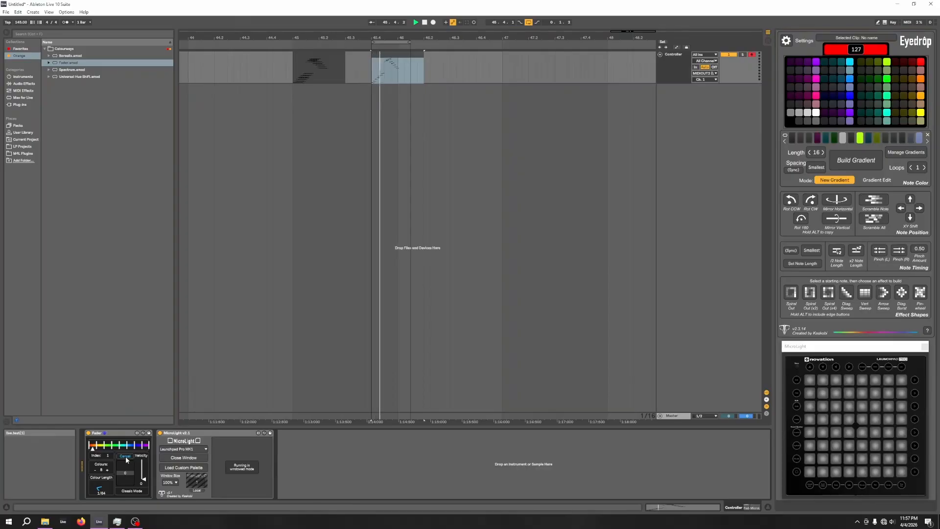
{"action": "left_click", "coordinate": [900, 60]}
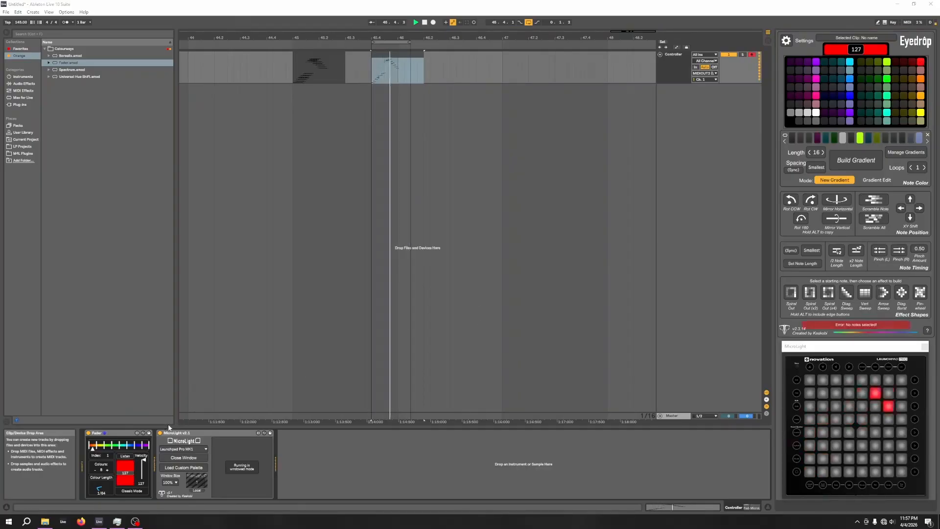
Set Fader's next gradient colours by listening for the orange (119), amber and yellow swatches in Eyedrop
{"action": "left_click", "coordinate": [125, 456]}
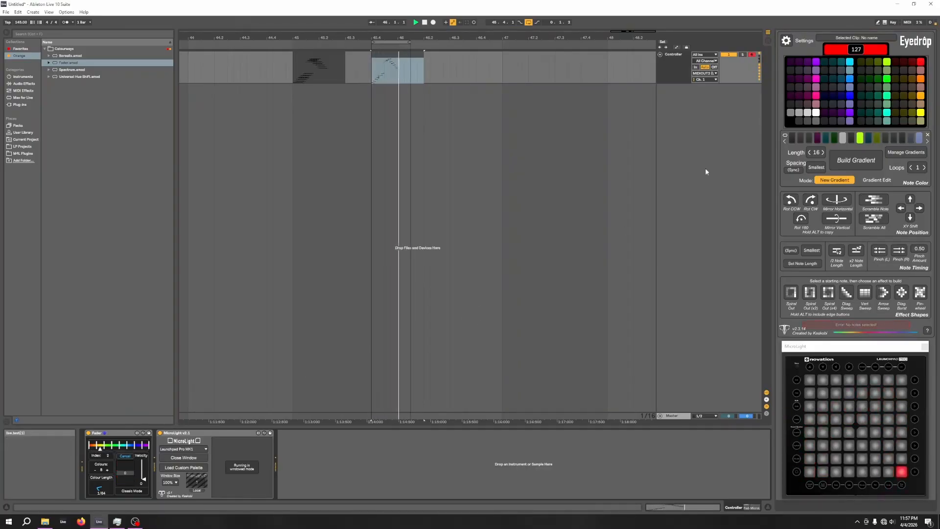
{"action": "left_click", "coordinate": [921, 79]}
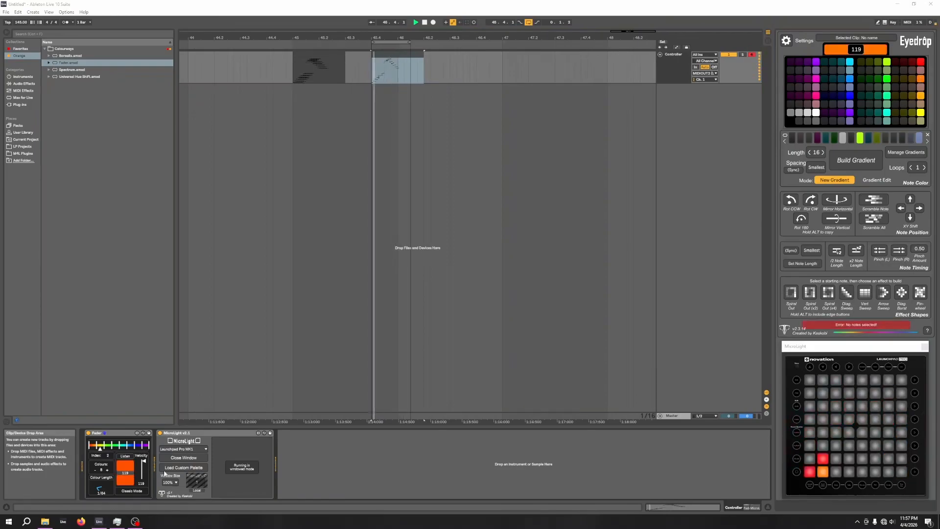
{"action": "left_click", "coordinate": [920, 95]}
{"action": "left_click", "coordinate": [125, 456]}
{"action": "left_click", "coordinate": [921, 113]}
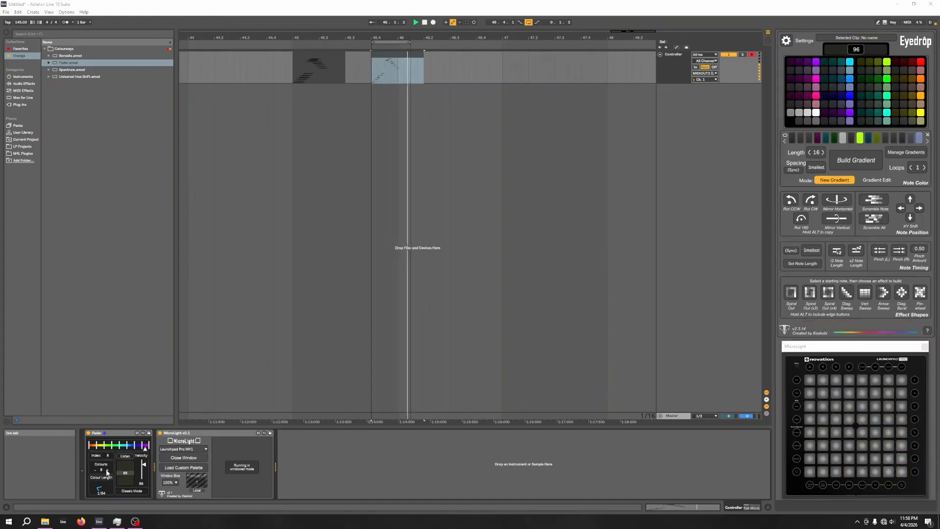
Raise Fader's number of colours to 12 and bring it back down to 8
{"action": "left_click", "coordinate": [107, 471]}
{"action": "left_click", "coordinate": [108, 470]}
{"action": "left_click", "coordinate": [107, 470]}
{"action": "left_click", "coordinate": [108, 471]}
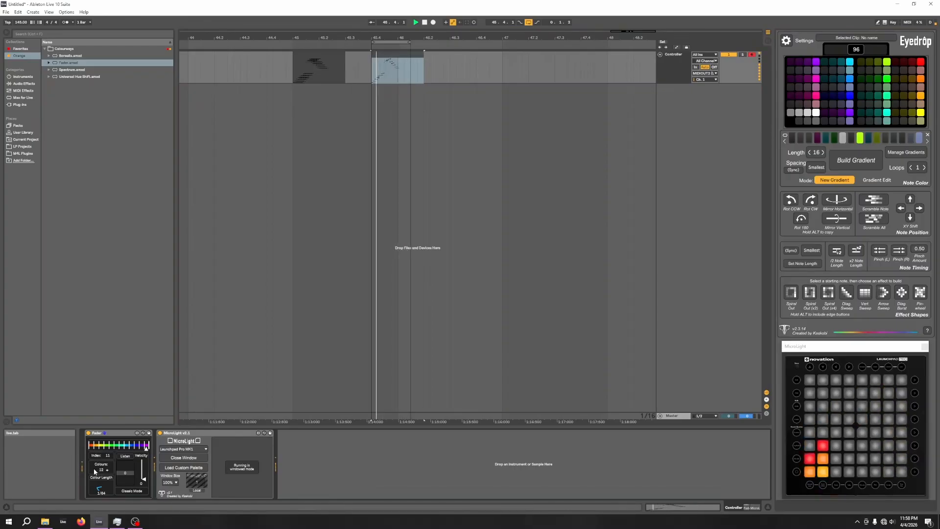
{"action": "left_click", "coordinate": [95, 470]}
{"action": "left_click", "coordinate": [95, 470]}
{"action": "left_click", "coordinate": [95, 471]}
{"action": "left_click", "coordinate": [95, 471]}
Select Fader's first colour, switch from Colour Length to Fade Length and set the length to 1/4
{"action": "mouse_move", "coordinate": [145, 446]}
{"action": "left_mouse_down"}
{"action": "mouse_move", "coordinate": [108, 449]}
{"action": "mouse_move", "coordinate": [129, 448]}
{"action": "mouse_move", "coordinate": [91, 499]}
{"action": "left_mouse_up"}
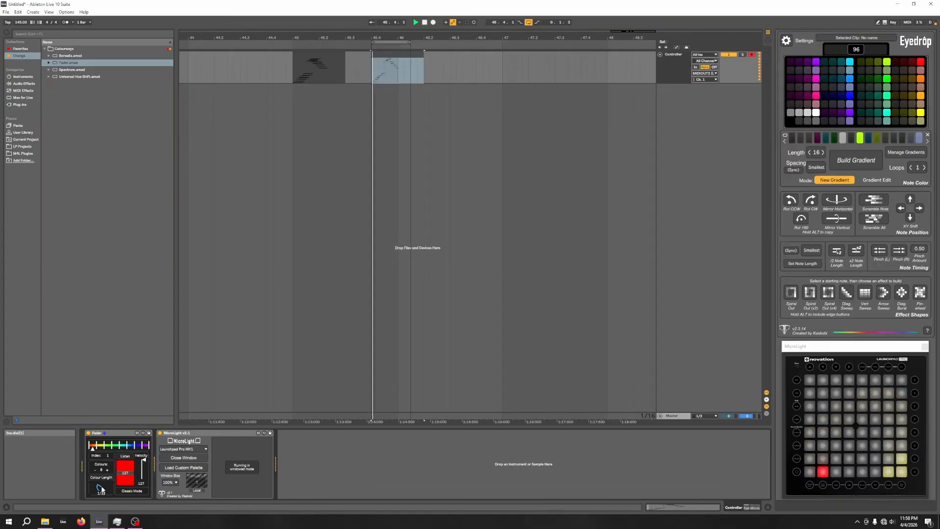
{"action": "mouse_move", "coordinate": [101, 489]}
{"action": "left_mouse_down"}
{"action": "mouse_move", "coordinate": [104, 478]}
{"action": "mouse_move", "coordinate": [100, 488]}
{"action": "left_mouse_up"}
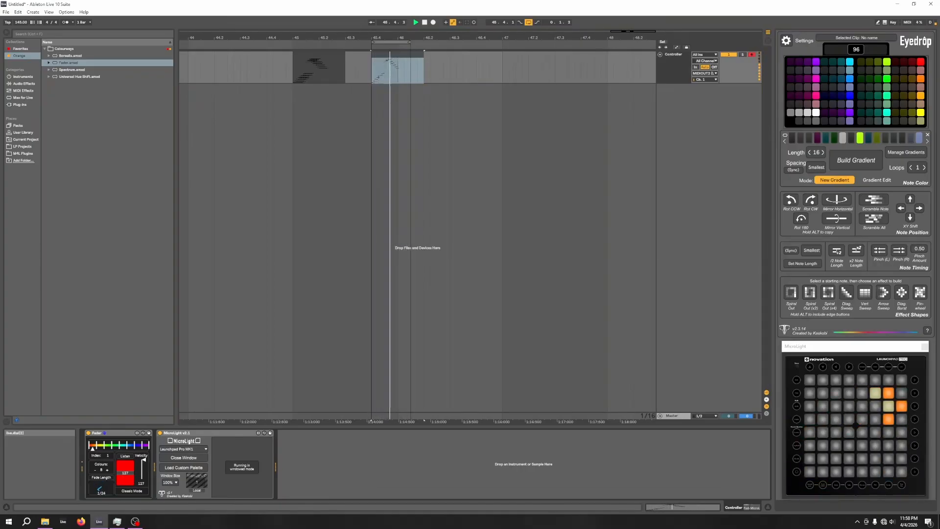
{"action": "left_click", "coordinate": [101, 478]}
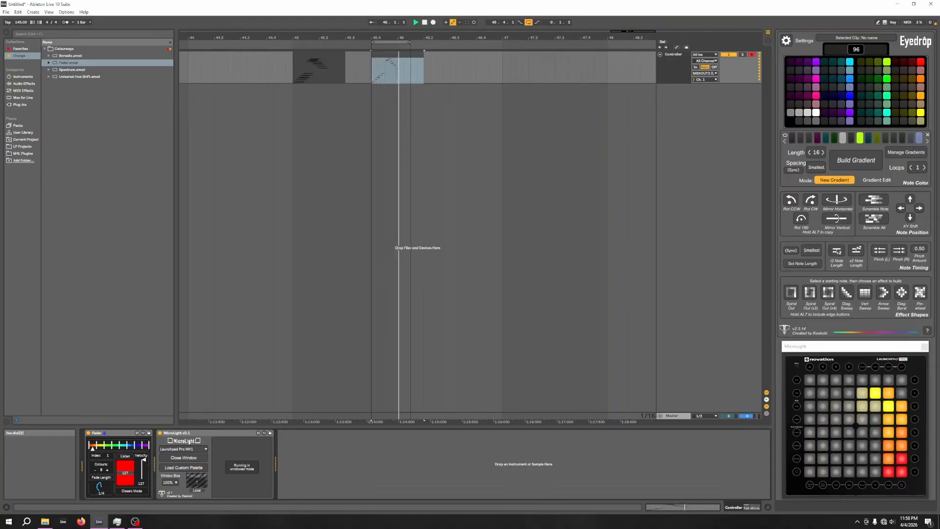
Select the sixth colour in Fader's gradient and extend the selection over the whole first MIDI clip
{"action": "left_click", "coordinate": [67, 64]}
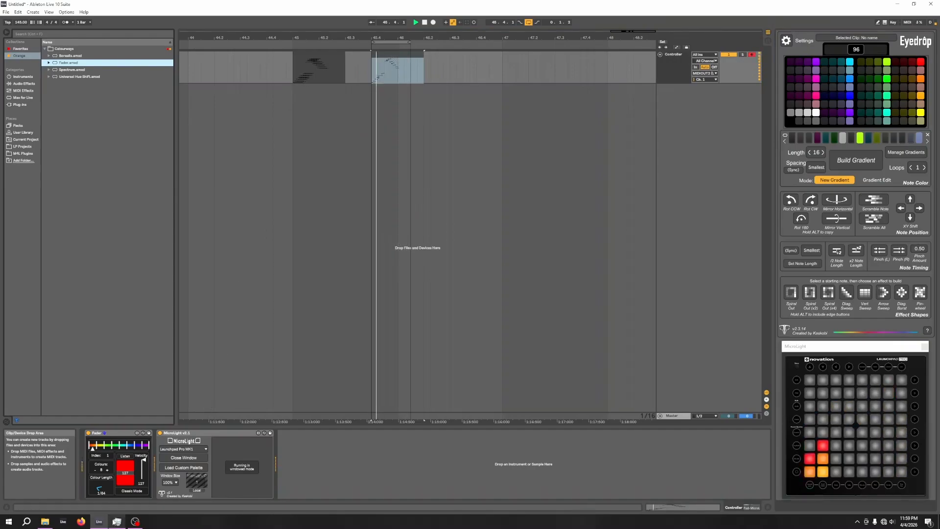
{"action": "left_click", "coordinate": [106, 434]}
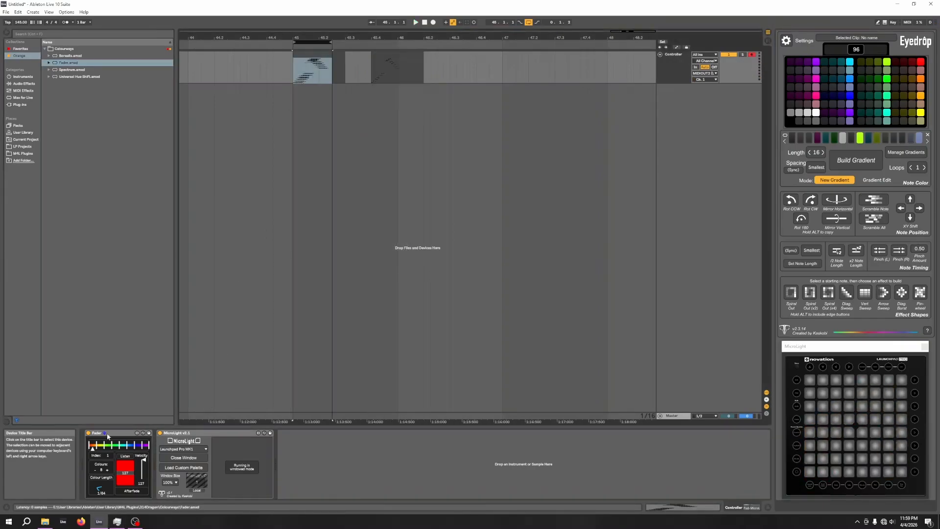
{"action": "left_click_drag", "start_coordinate": [96, 449], "coordinate": [138, 449]}
{"action": "left_click_drag", "start_coordinate": [331, 54], "coordinate": [345, 53]}
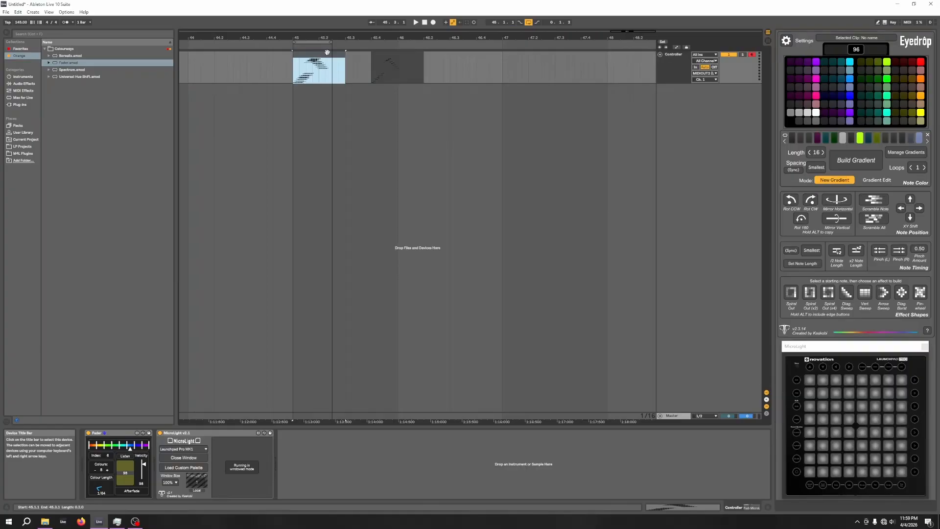
Play the clip with Fader bypassed and active to compare the light effect, leaving Fader enabled
{"action": "key", "text": "space"}
{"action": "key", "text": "space"}
{"action": "left_click", "coordinate": [89, 433]}
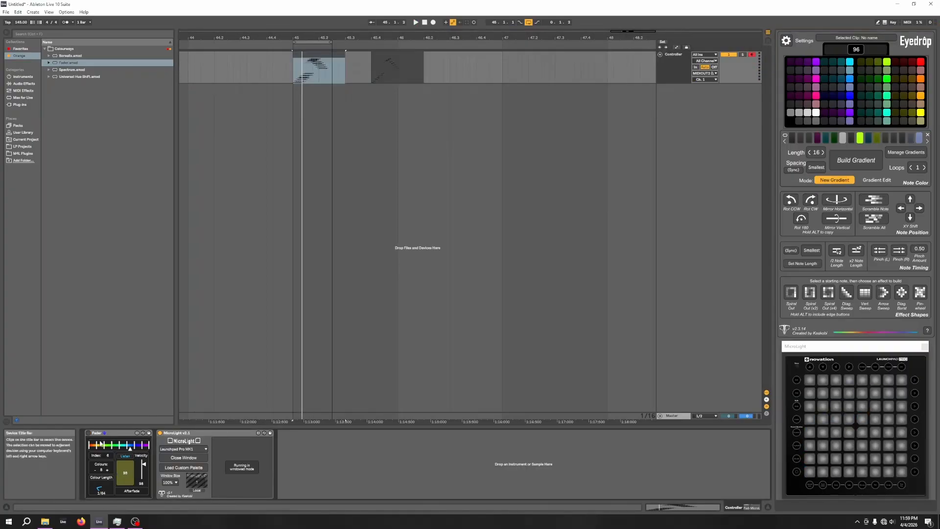
{"action": "left_click", "coordinate": [317, 56]}
{"action": "key", "text": "space"}
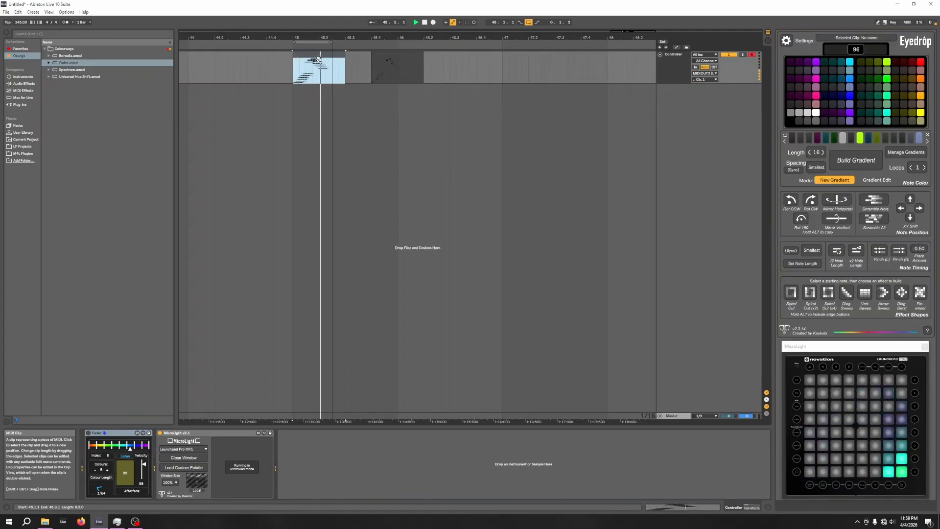
{"action": "left_click", "coordinate": [88, 433]}
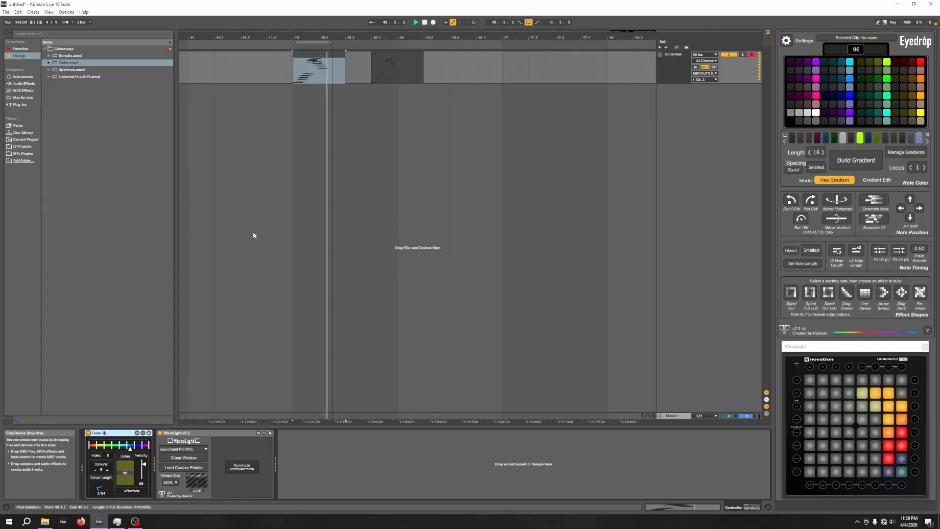
Load Universal Hue Shift before MicroLight, move its hue slider to the maximum and play the clip
{"action": "left_click_drag", "start_coordinate": [79, 76], "coordinate": [84, 462]}
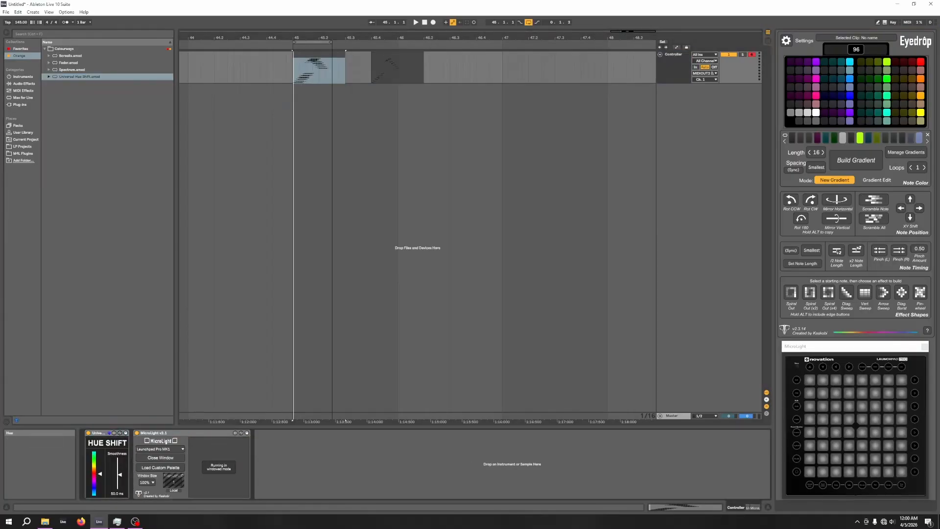
{"action": "left_click_drag", "start_coordinate": [100, 474], "coordinate": [100, 454]}
{"action": "key", "text": "space"}
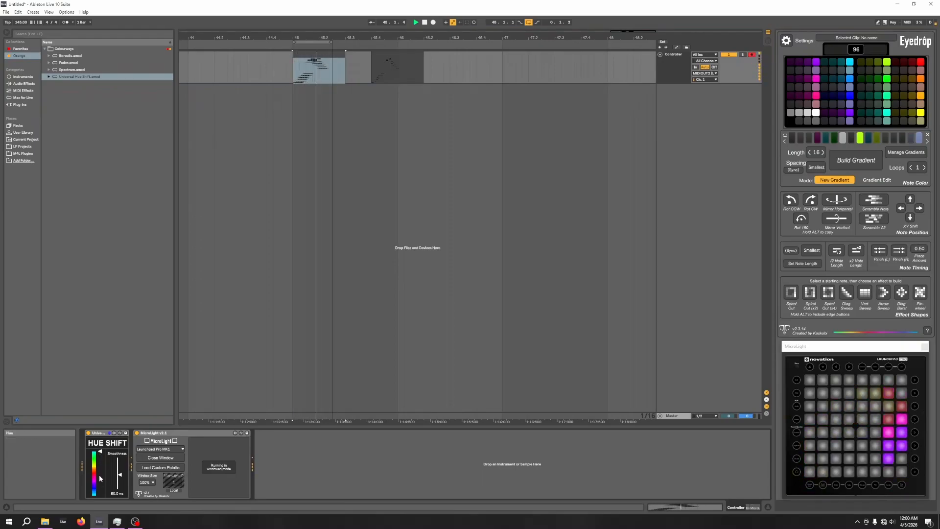
{"action": "key", "text": "space"}
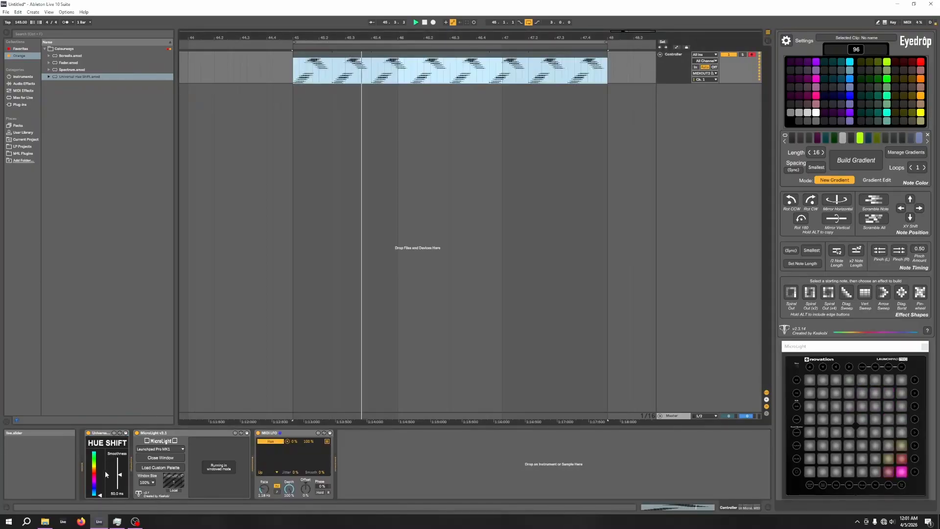
Try Hue Shift's Smoothness at 500 ms, 1 ms and a middle setting while playing the repeated clips
{"action": "left_click_drag", "start_coordinate": [121, 478], "coordinate": [121, 458]}
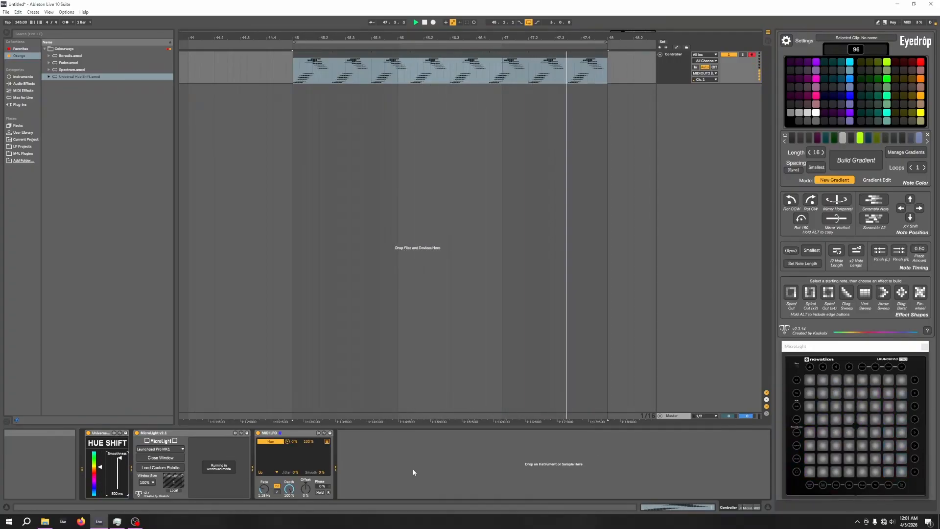
{"action": "left_click_drag", "start_coordinate": [120, 458], "coordinate": [120, 489]}
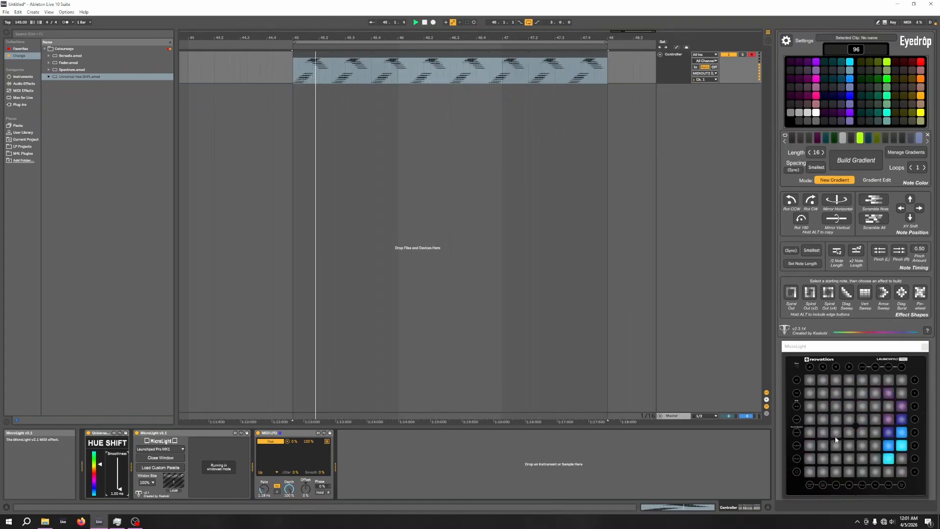
{"action": "left_click_drag", "start_coordinate": [119, 489], "coordinate": [120, 474]}
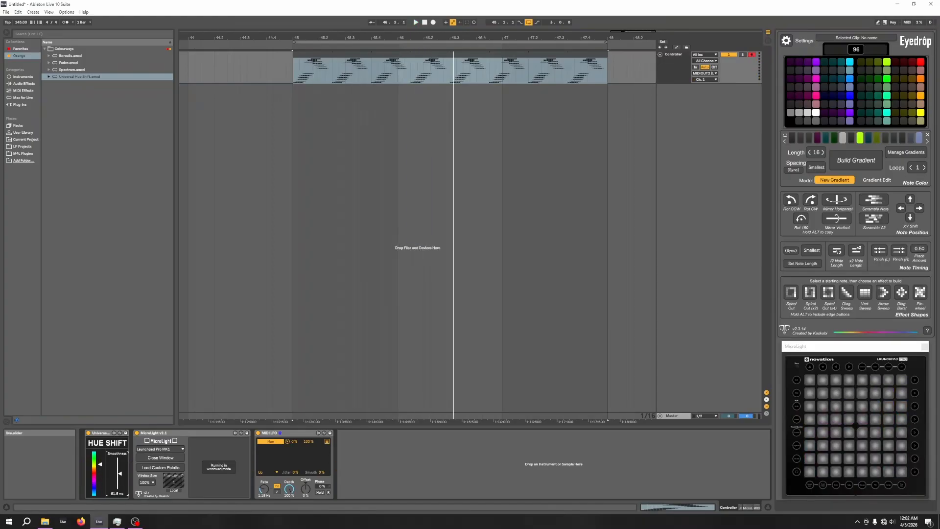
{"action": "key", "text": "space"}
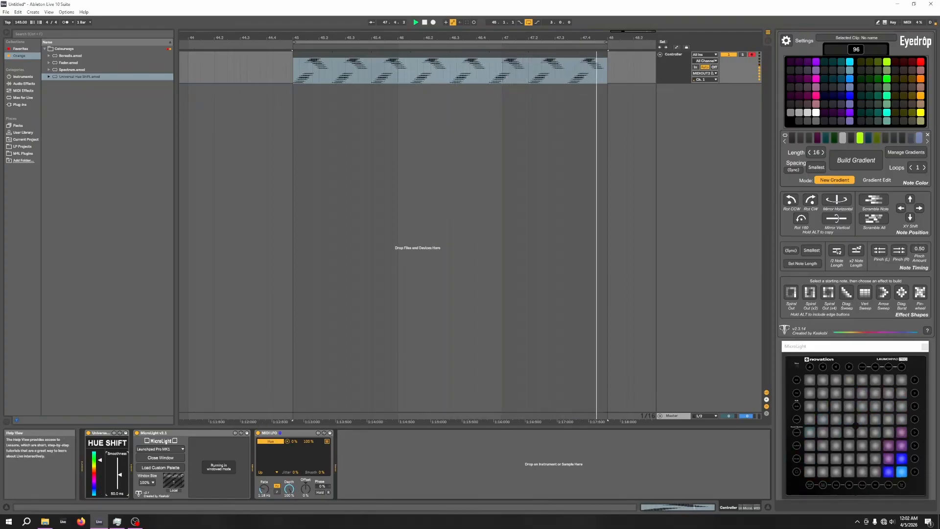
{"action": "key", "text": "space"}
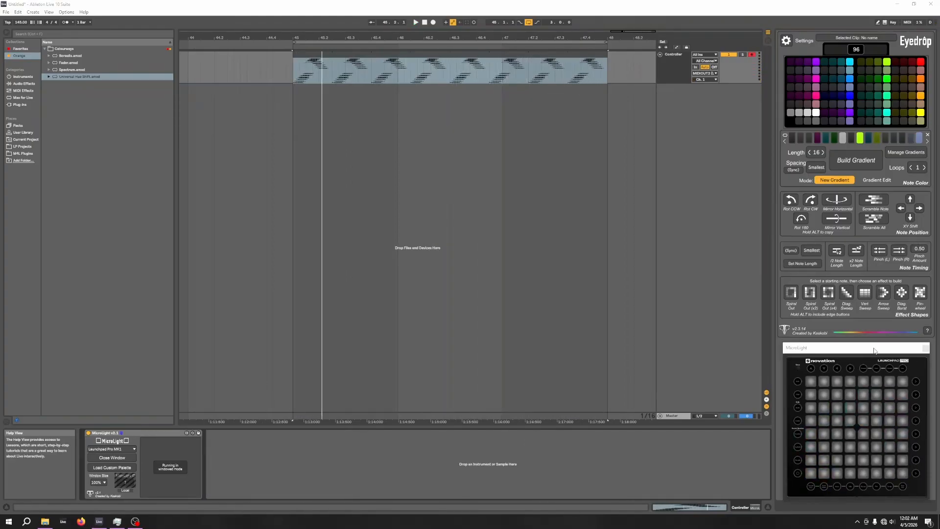